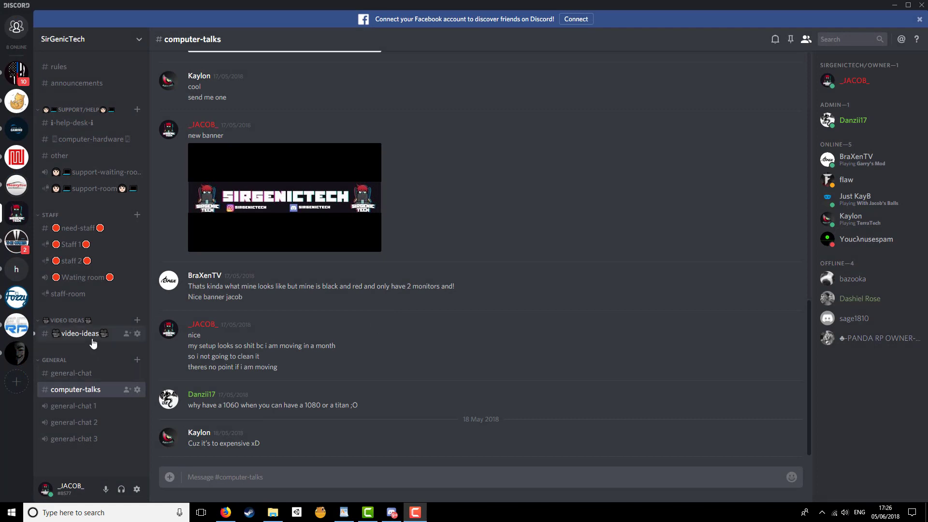
scroll(307, 364, "up", 1)
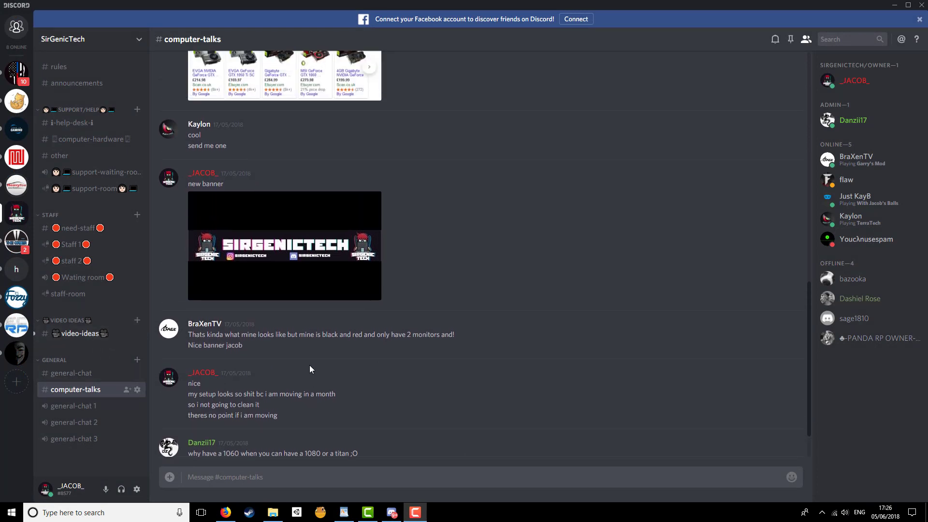
scroll(312, 367, "up", 5)
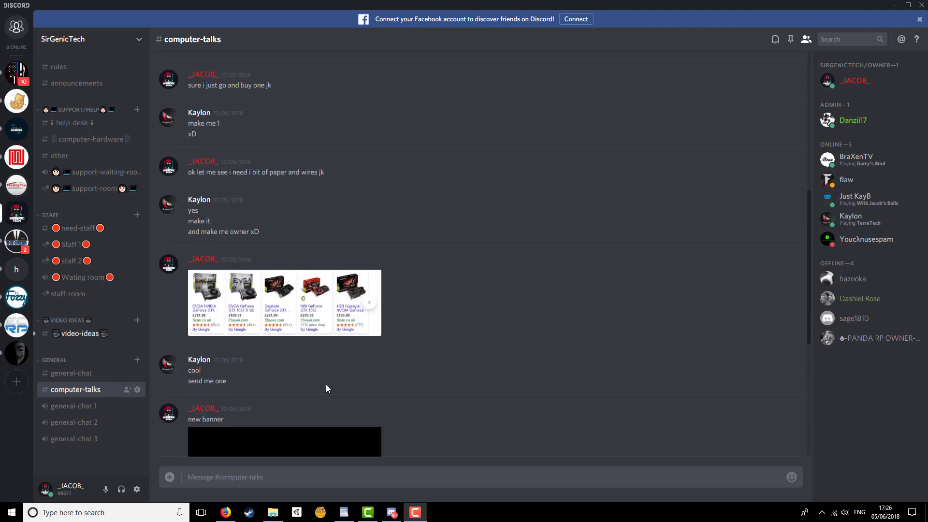
scroll(326, 388, "up", 7)
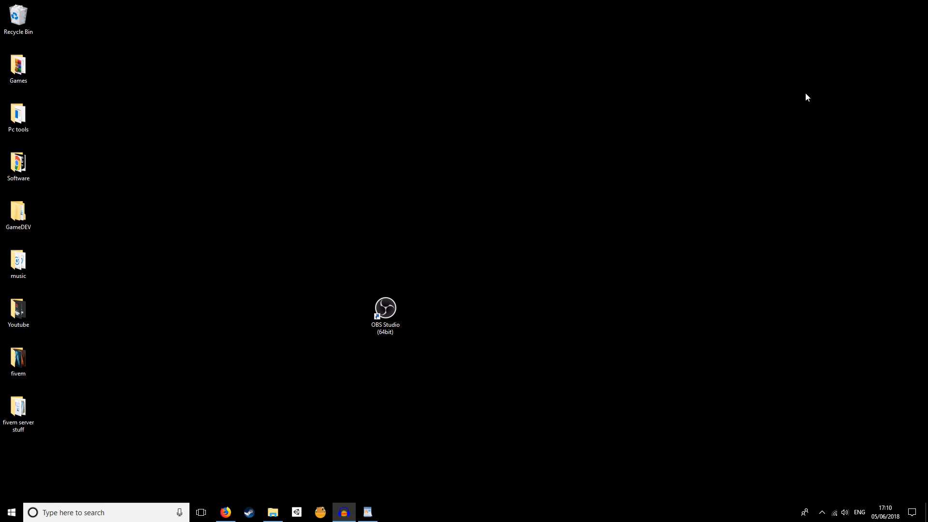
Switch to Firefox, search Google for "obs" and open the Open Broadcaster Software website.
left_click(226, 513)
double_click(442, 60)
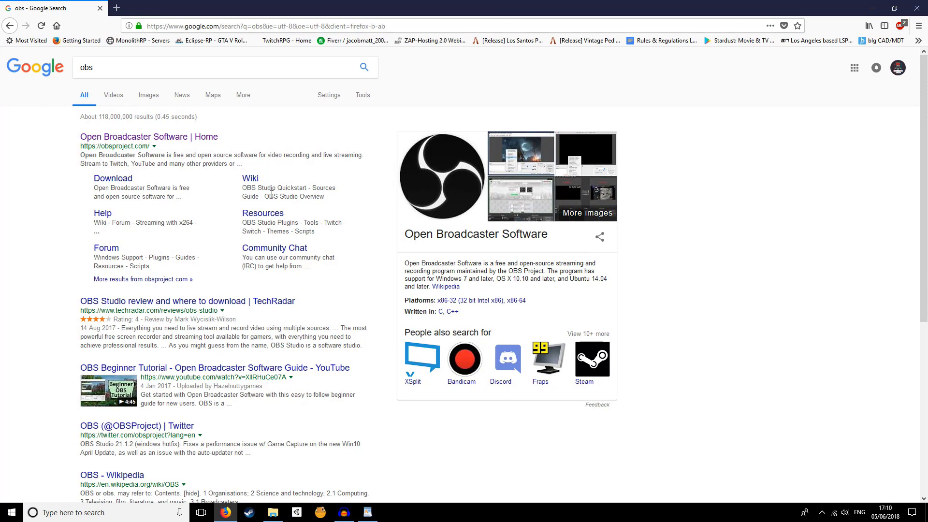
left_click(195, 138)
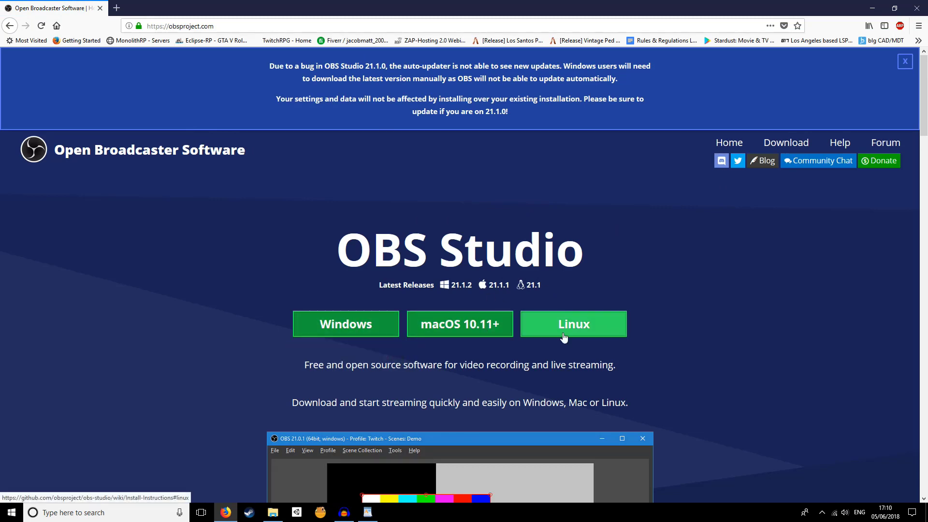
scroll(546, 406, "down", 1)
scroll(544, 406, "down", 15)
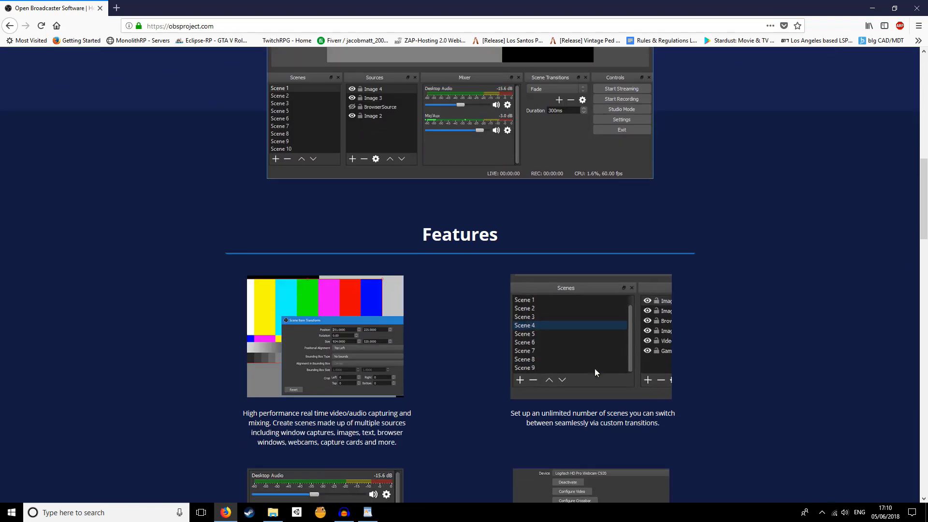
scroll(563, 454, "up", 15)
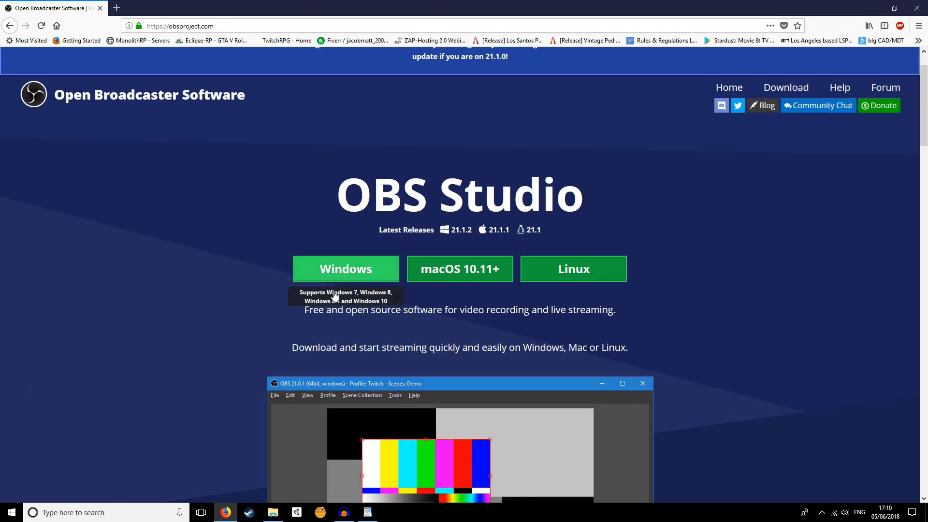
Request the Windows download of OBS Studio from the project website.
left_click(364, 270)
left_click_drag(491, 224, 503, 147)
left_click(654, 150)
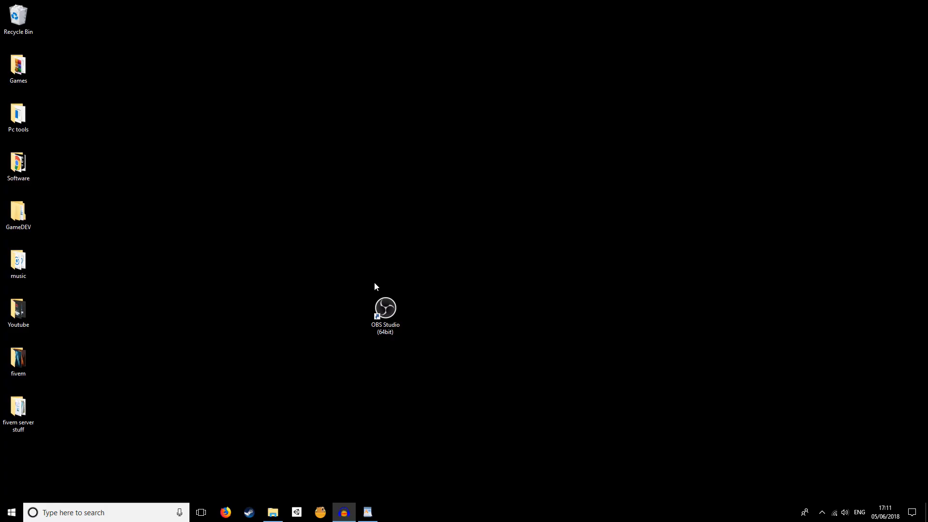
Launch OBS Studio from the desktop and turn off Studio Mode.
left_click_drag(343, 277, 476, 397)
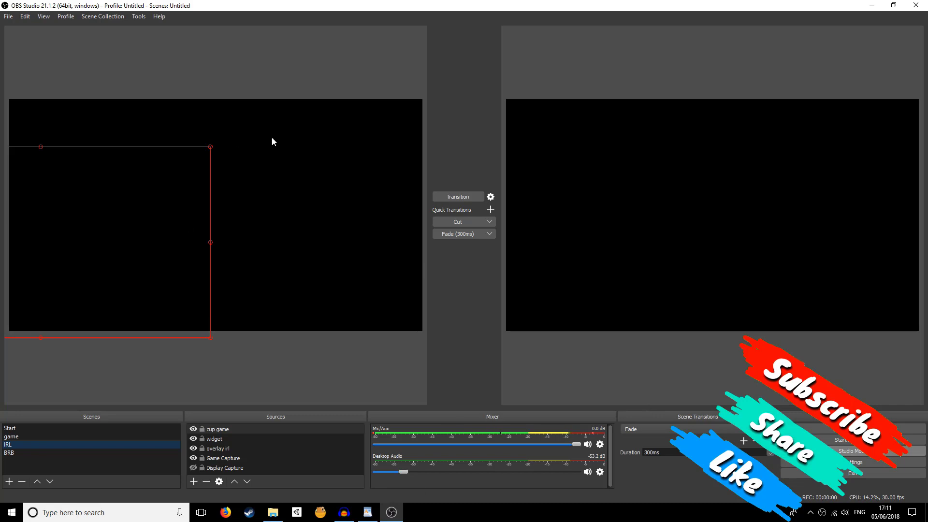
left_click(848, 454)
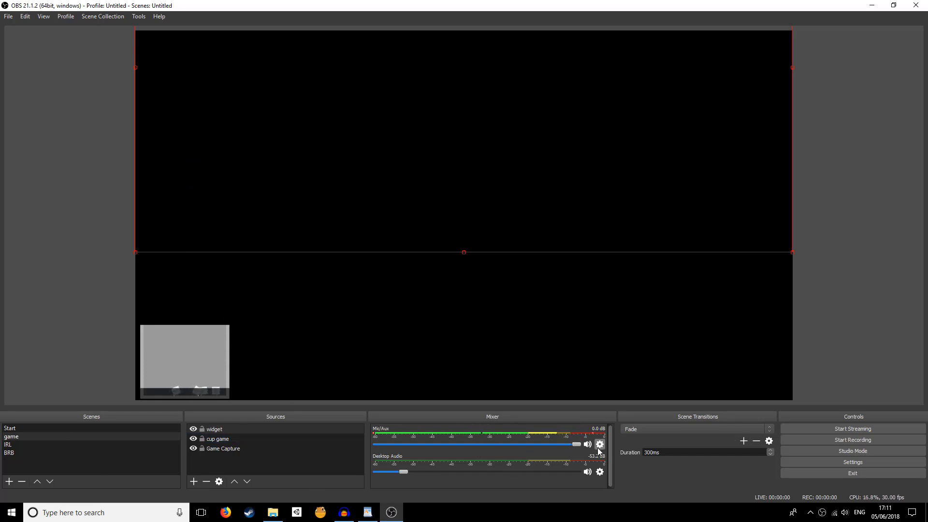
Open the output settings and choose Hardware (NVENC) as the streaming encoder.
left_click(829, 462)
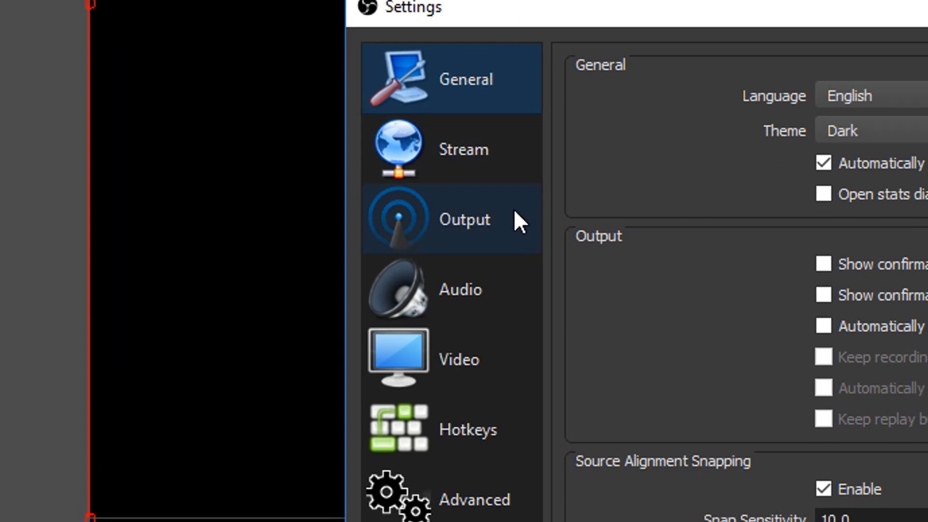
left_click(515, 211)
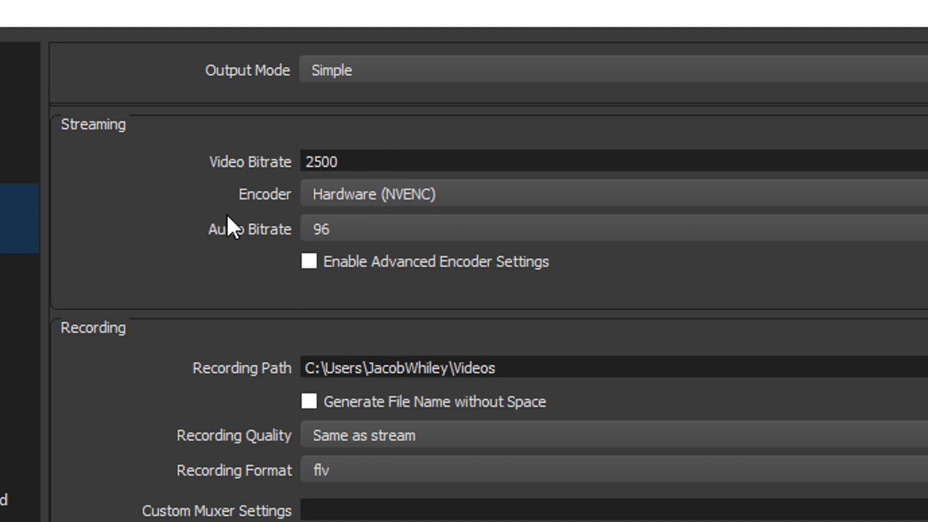
left_click_drag(406, 160, 245, 155)
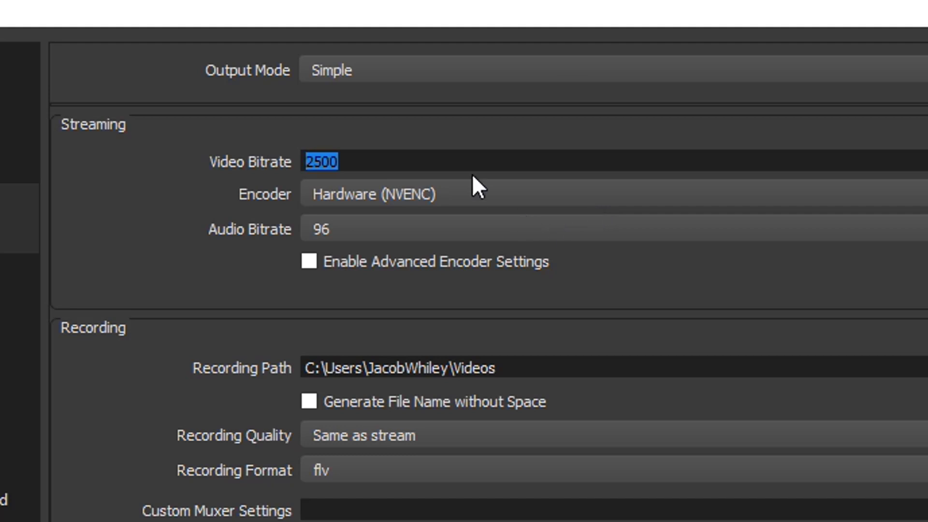
left_click(404, 159)
left_click_drag(404, 160, 208, 151)
left_click(350, 198)
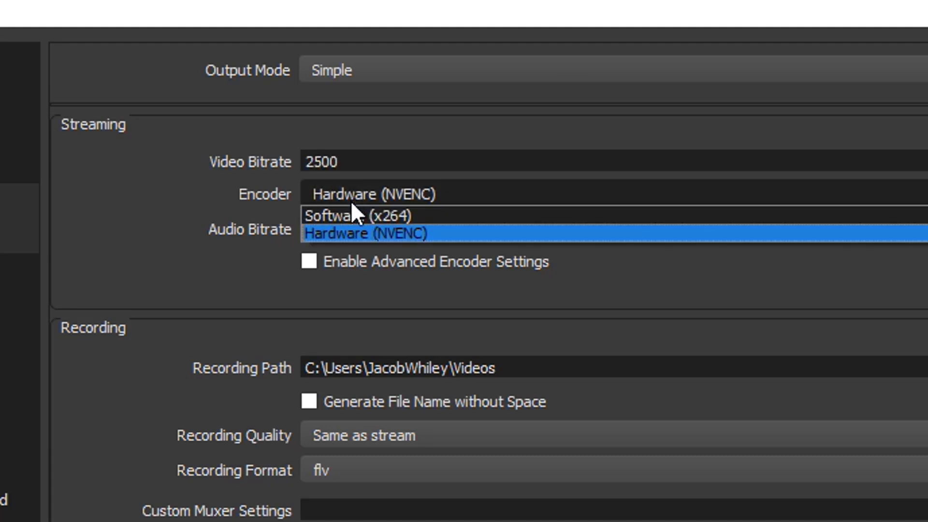
left_click(396, 228)
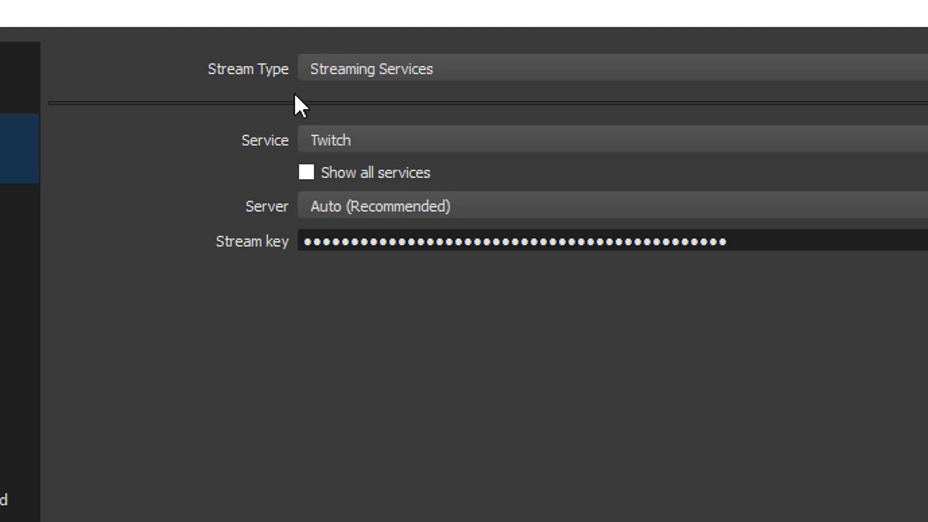
Choose Auto (Recommended) as the Twitch server in the stream settings.
left_click(335, 208)
left_click(408, 228)
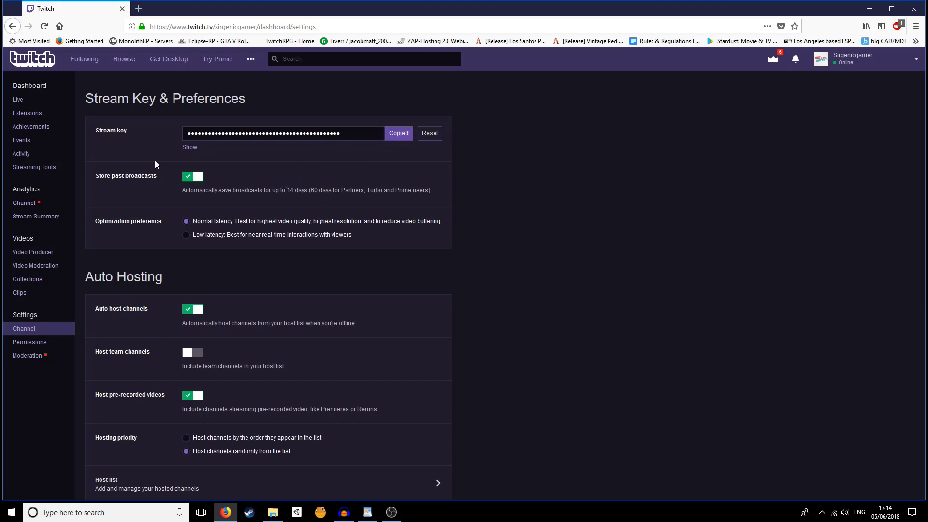
Switch from the Twitch dashboard back to OBS Studio and select the stream key in the stream settings.
left_click(391, 513)
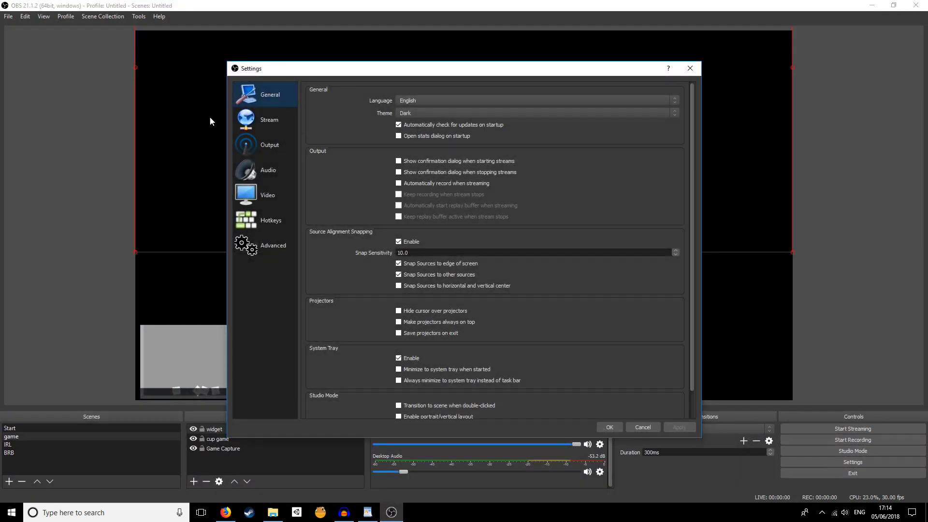
left_click(267, 120)
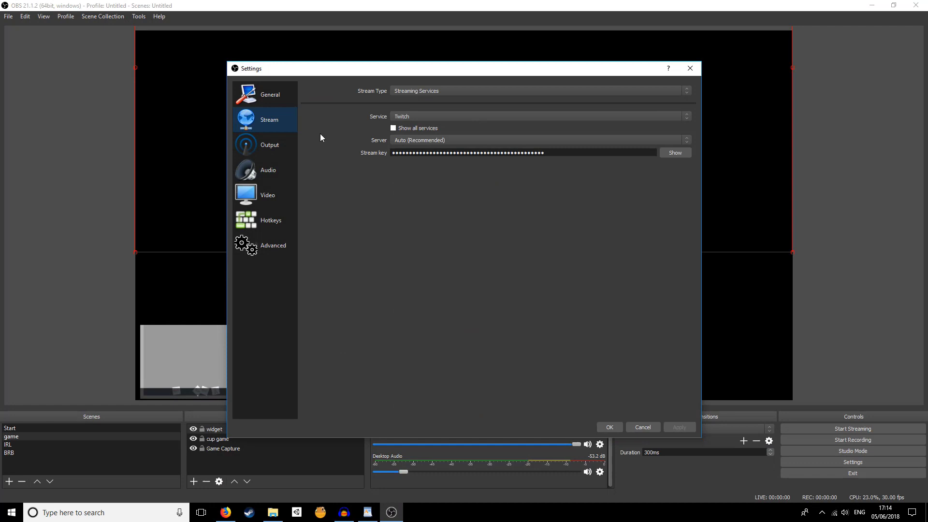
double_click(565, 153)
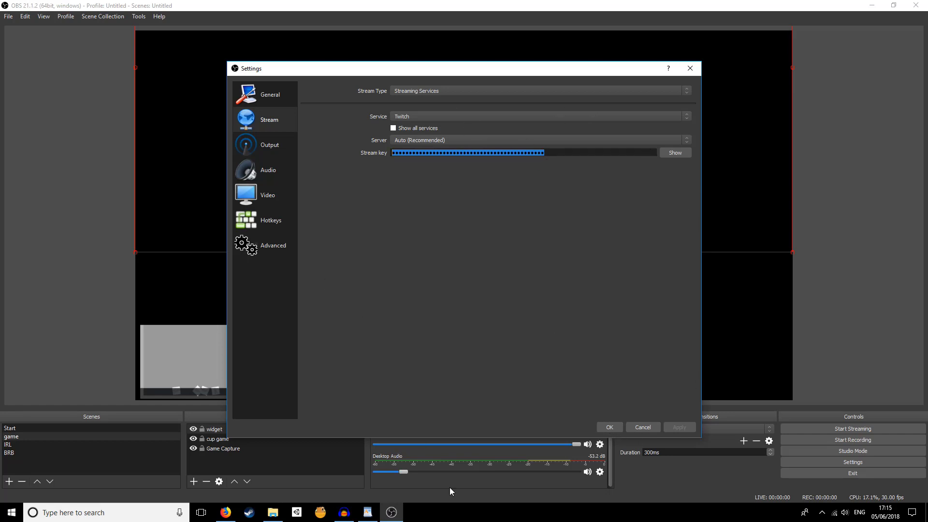
Switch to Firefox and examine the YouTube live dashboard's stream info and encoder setup.
left_click(226, 513)
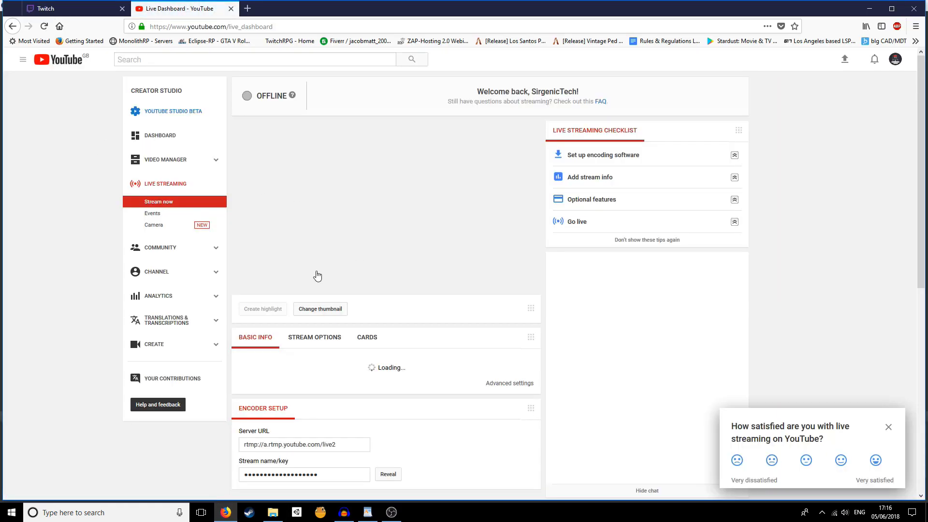
scroll(328, 352, "down", 1)
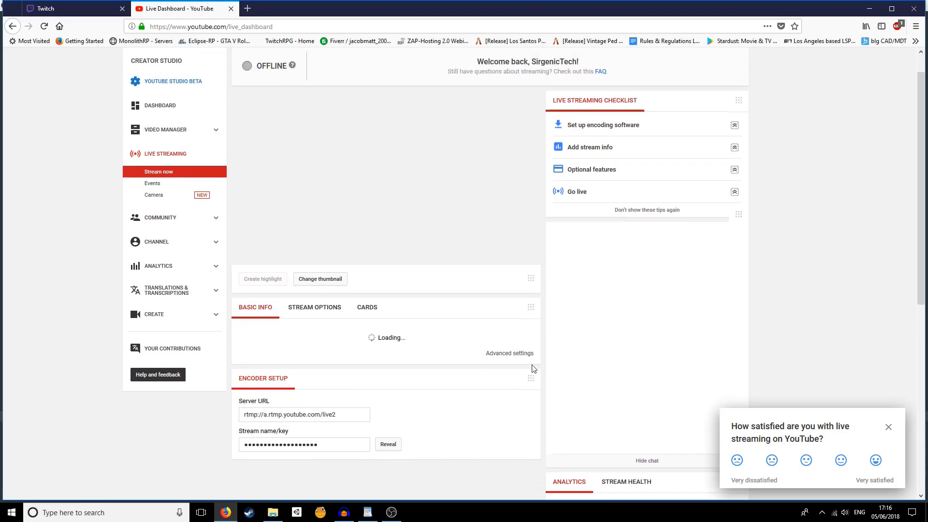
scroll(377, 189, "down", 3)
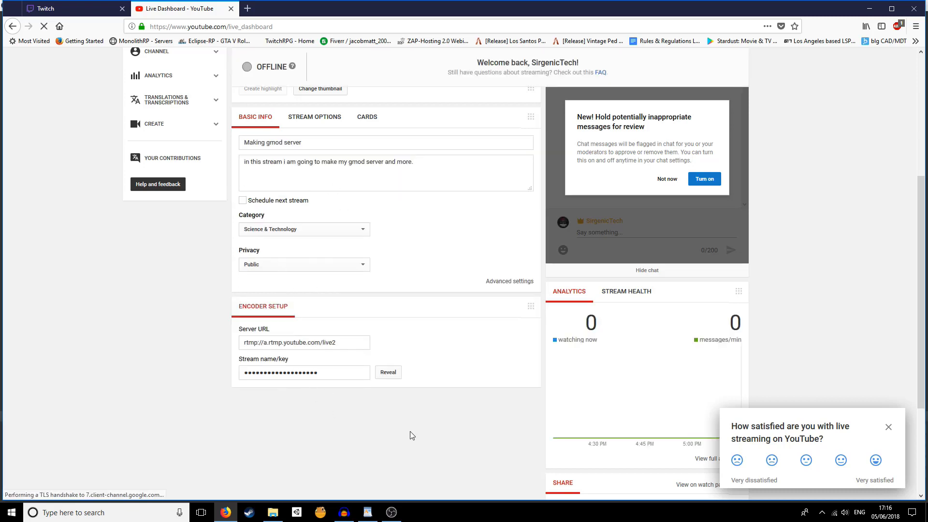
scroll(514, 431, "up", 5)
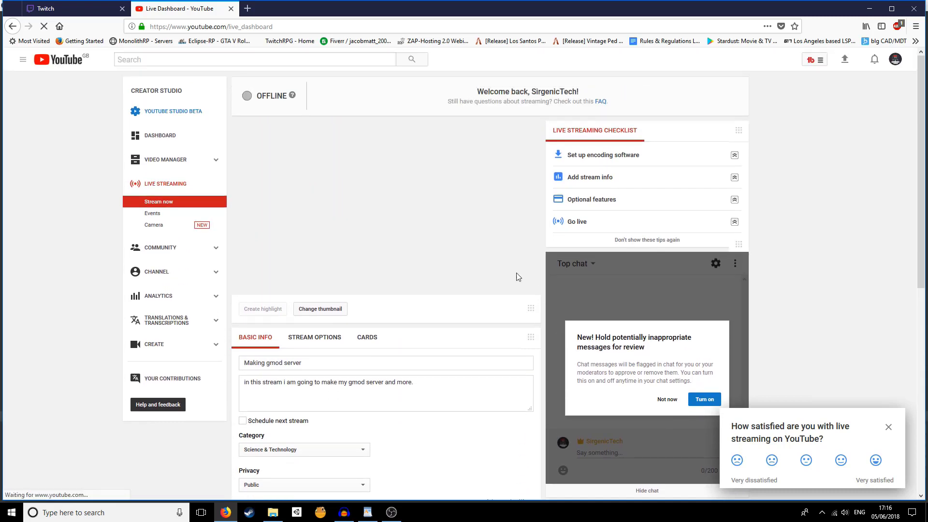
scroll(547, 323, "down", 3)
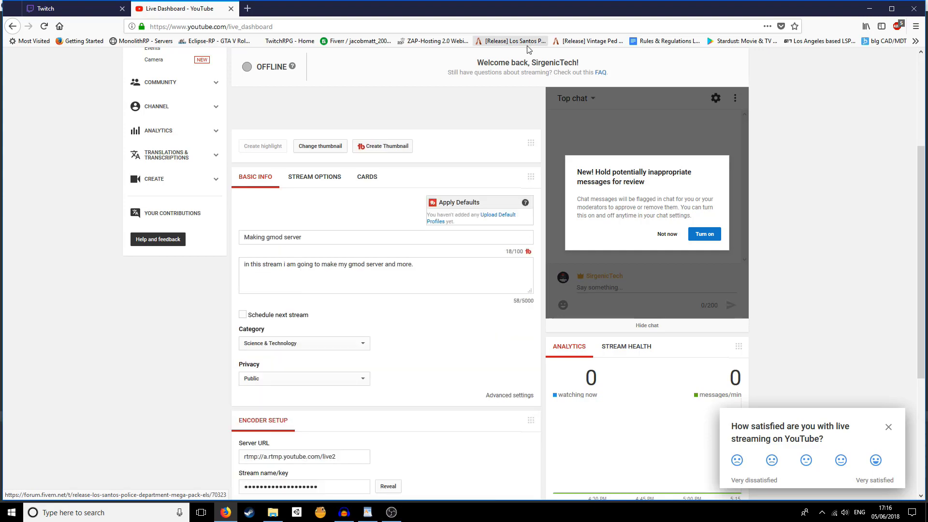
Return to OBS Studio and turn on Studio Mode.
key("alt+Tab")
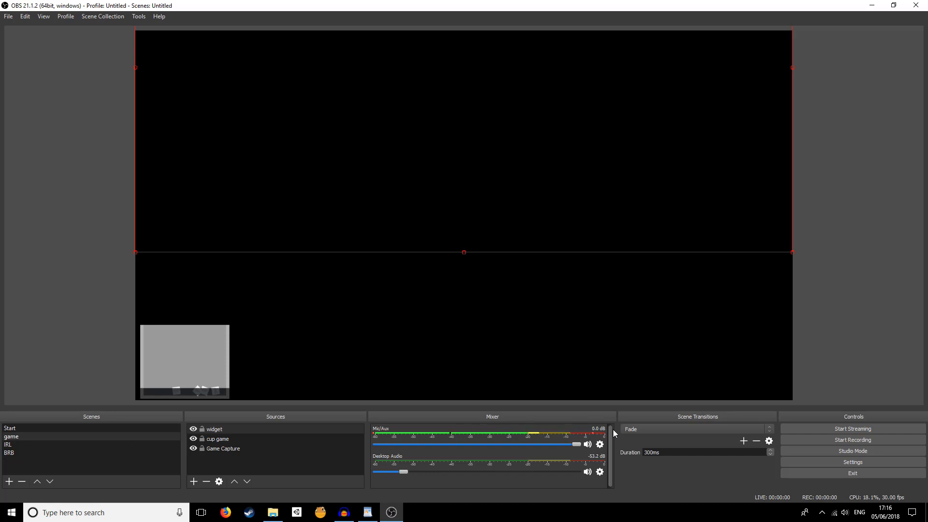
left_click(794, 454)
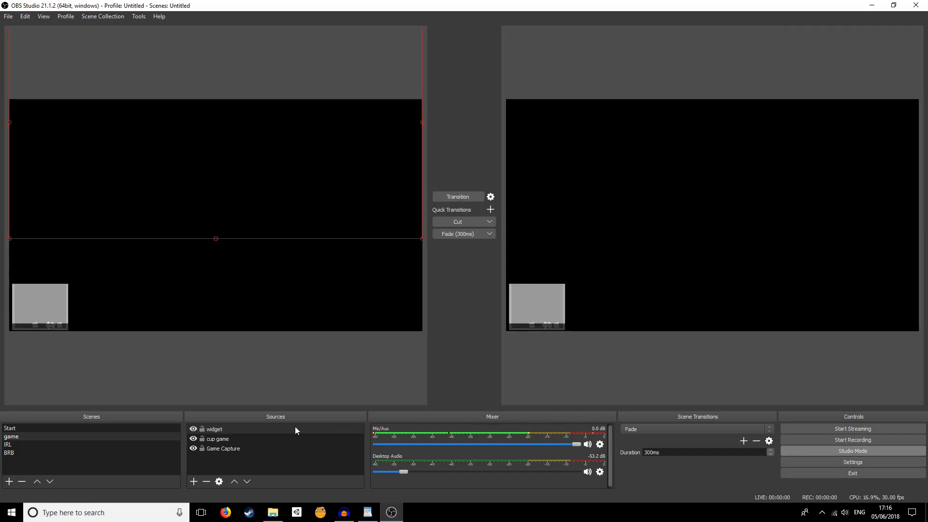
Transition the Start scene to the live output and swap it back to the game scene.
left_click(93, 426)
left_click(444, 199)
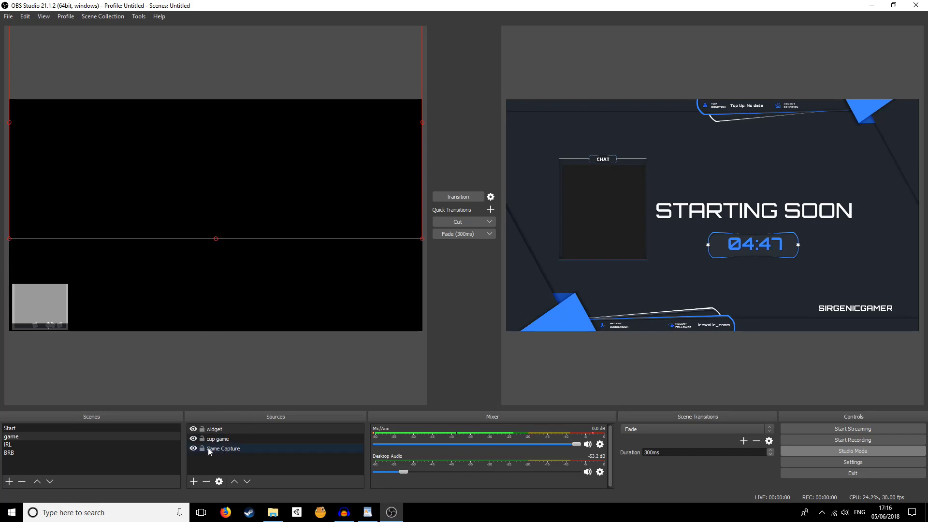
left_click(449, 197)
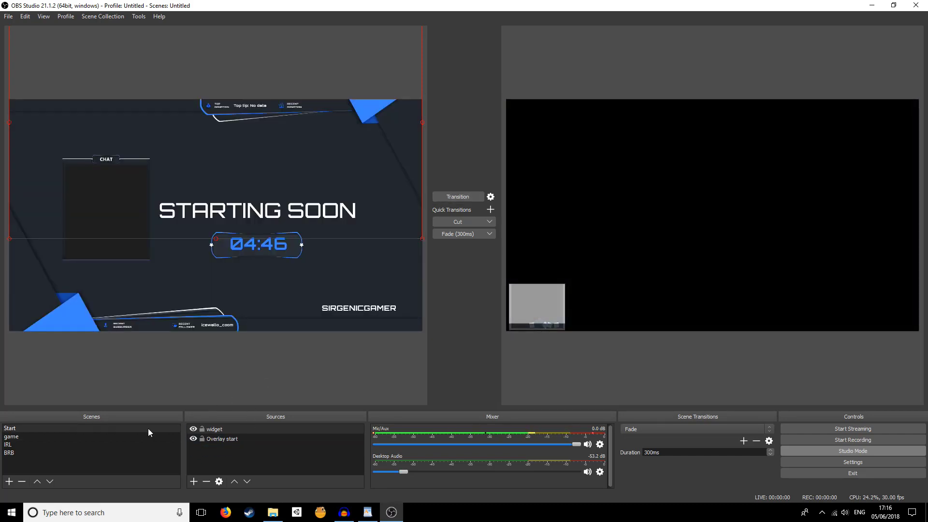
Add a new Text (GDI+) source named "test" to the game scene.
left_click(145, 436)
left_click(193, 482)
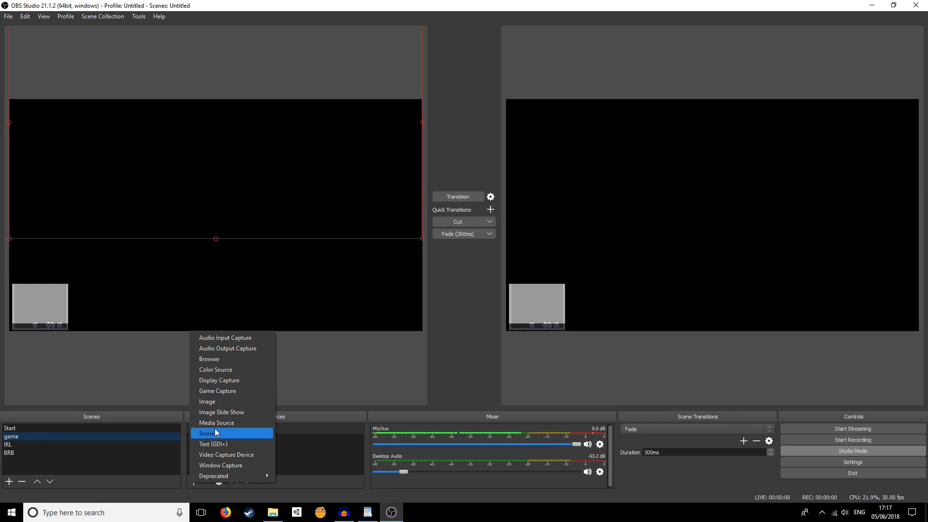
left_click(239, 444)
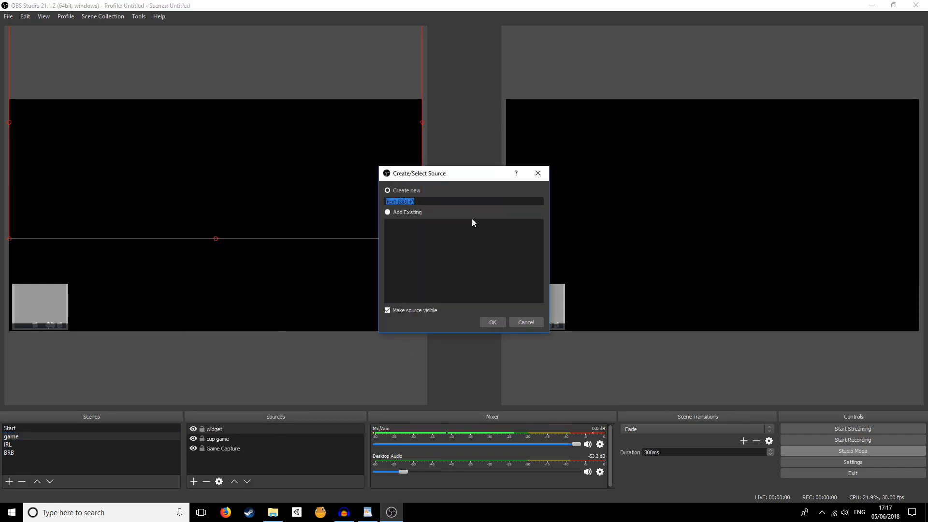
type("test")
left_click(492, 323)
Set the new source's text to "tes" and accept its properties.
left_click(445, 344)
type("t")
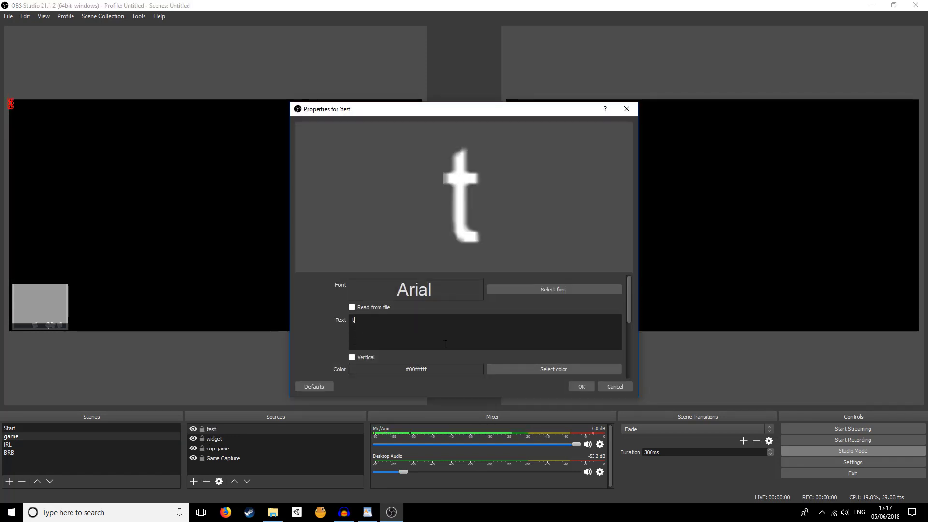
type("es")
left_click(574, 390)
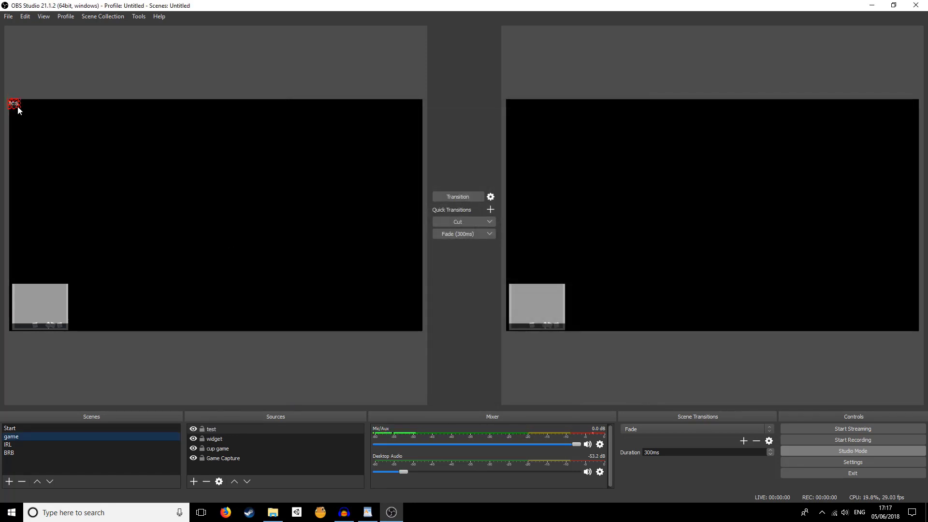
Enlarge the text to fill most of the preview, centre it, and transition the updated scene to the live output.
left_click_drag(18, 106, 266, 311)
left_click_drag(153, 220, 235, 234)
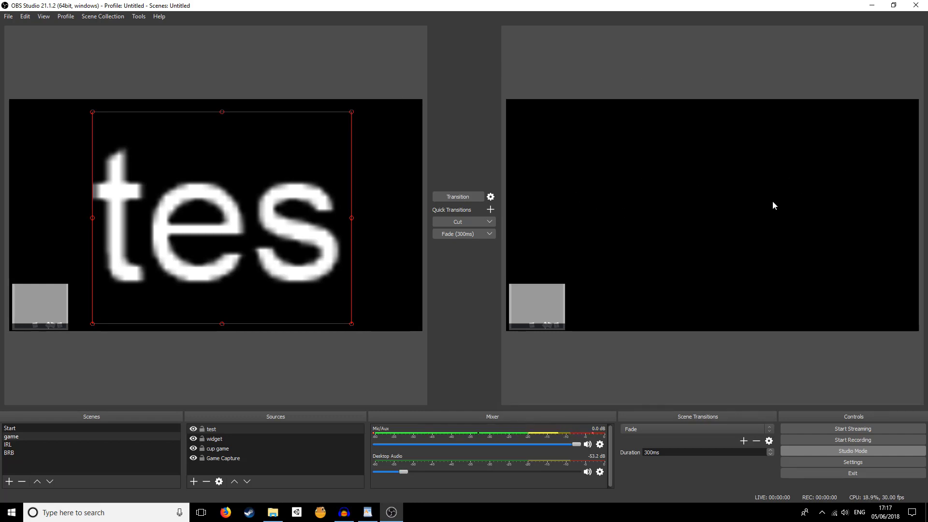
left_click(454, 197)
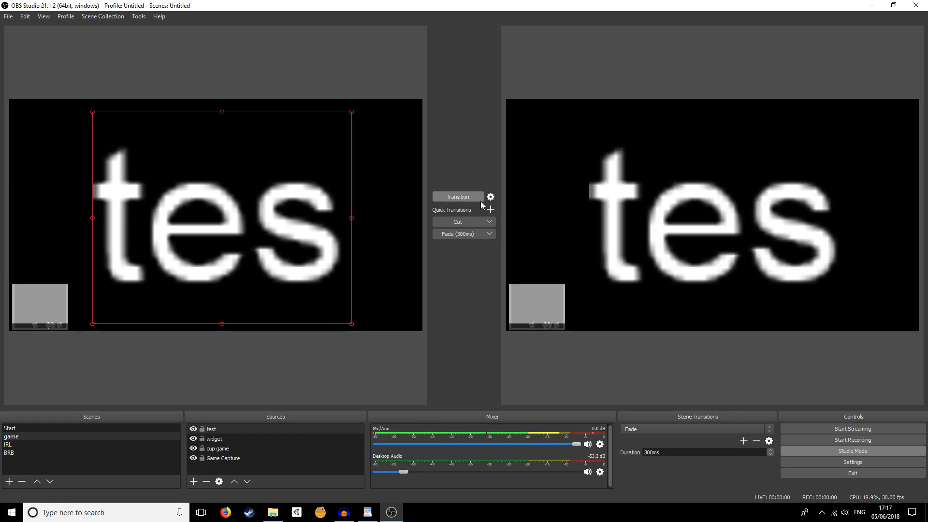
left_click(232, 228)
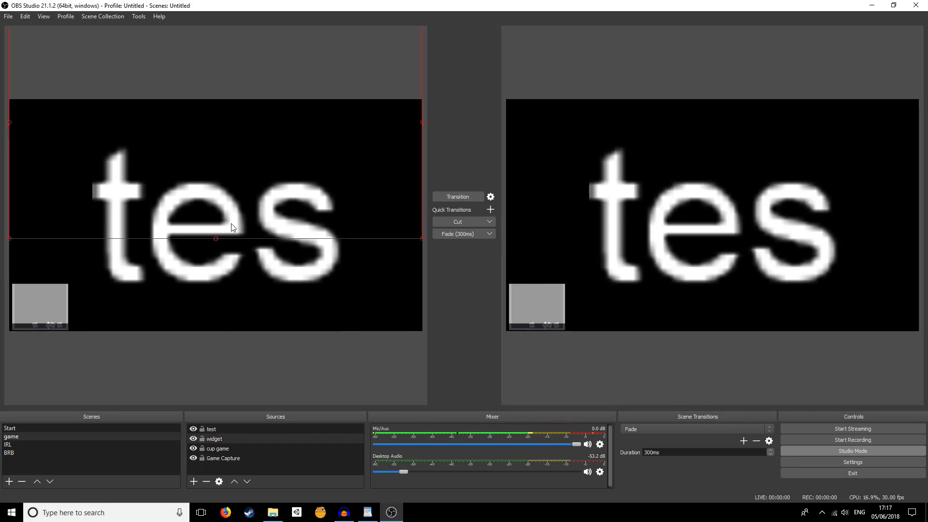
Remove the widget source from the game scene.
key("Delete")
left_click(486, 267)
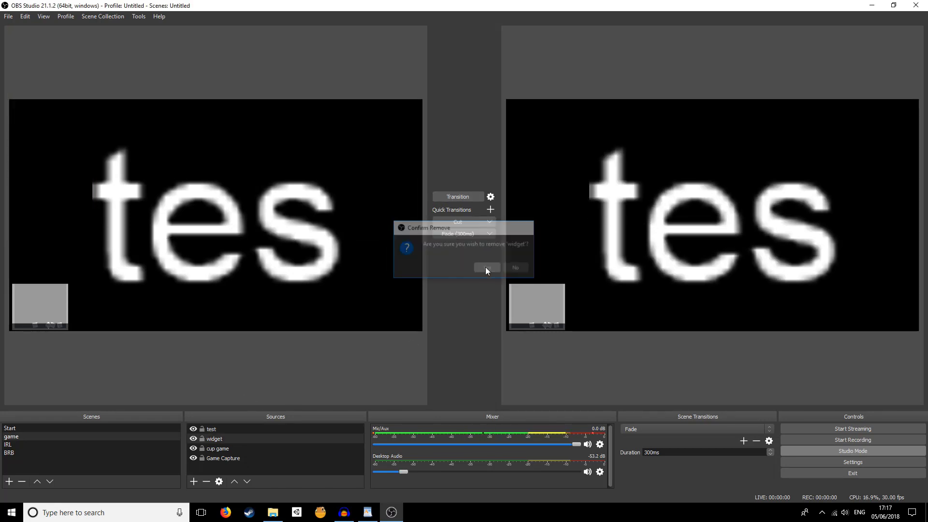
Transition the Start, game, IRL and BRB scenes to the live output in turn, ending with the game scene live.
left_click(10, 428)
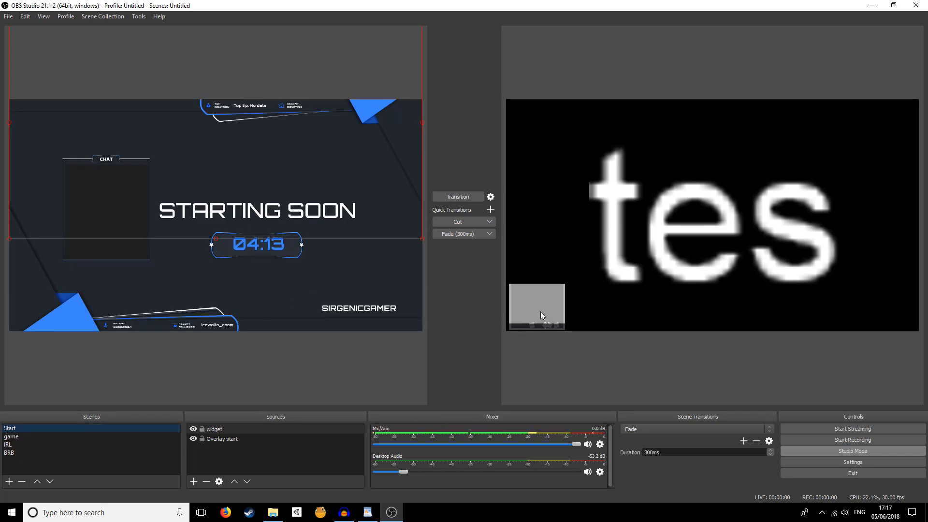
key("t")
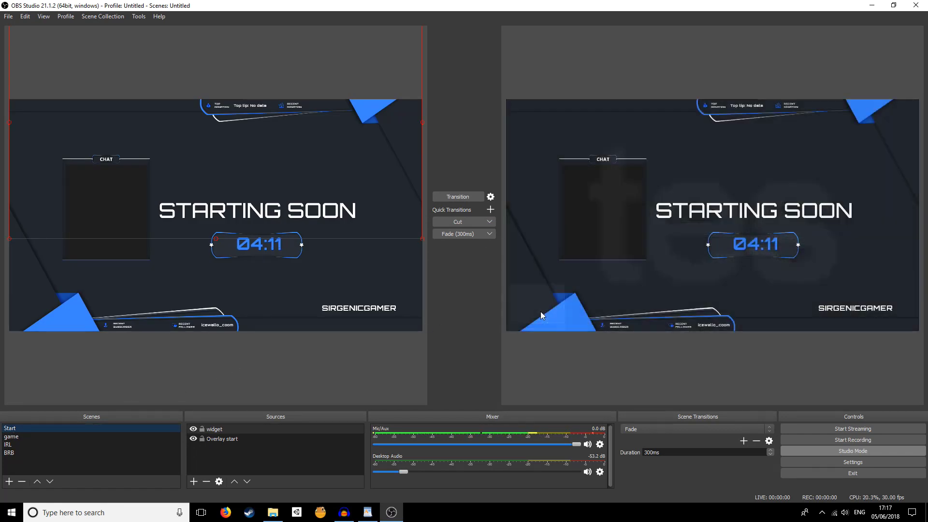
key("Down")
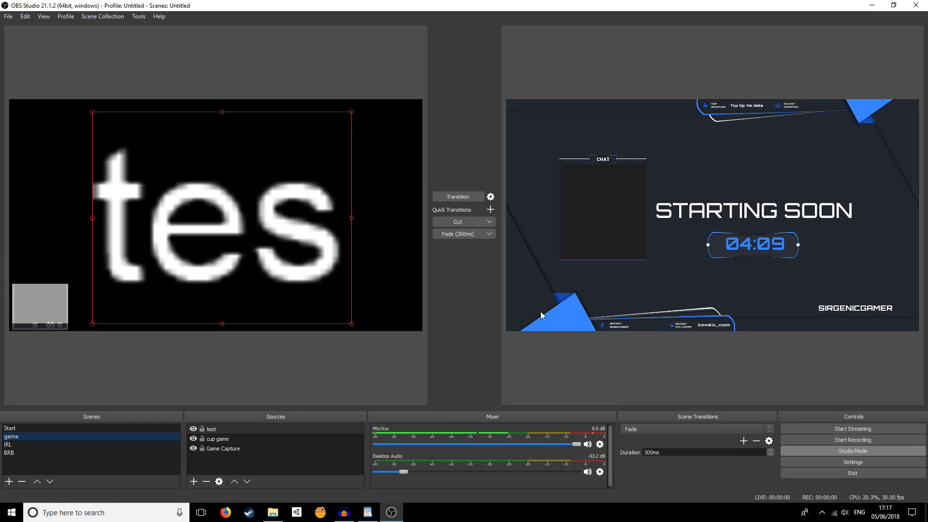
key("t")
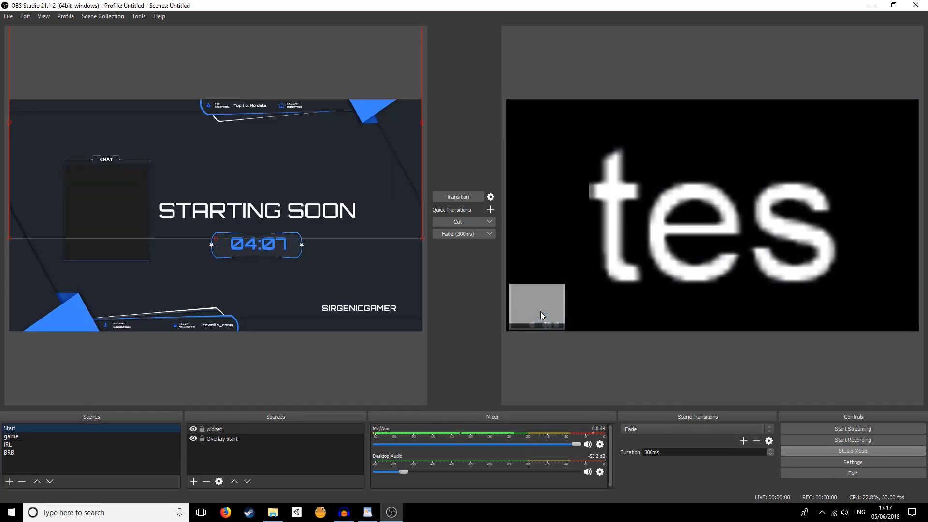
key("t")
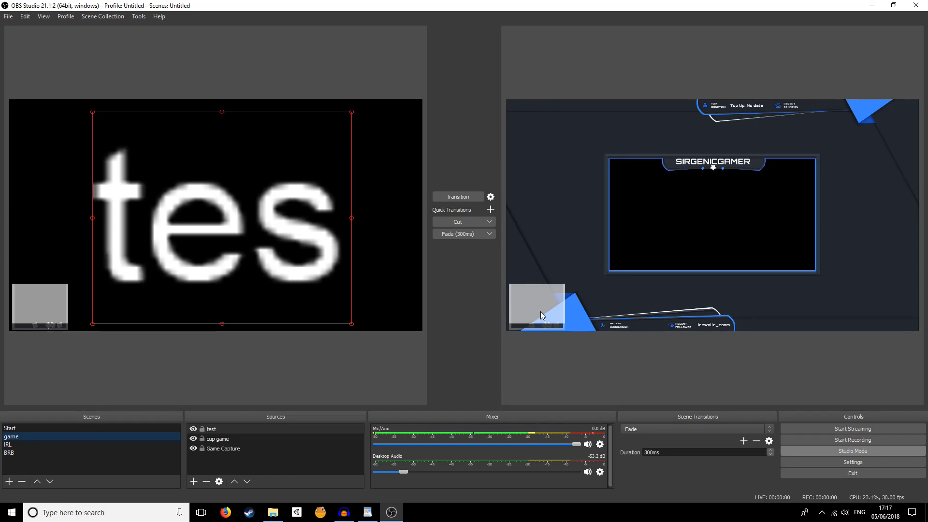
key("Down")
key("Down")
key("t")
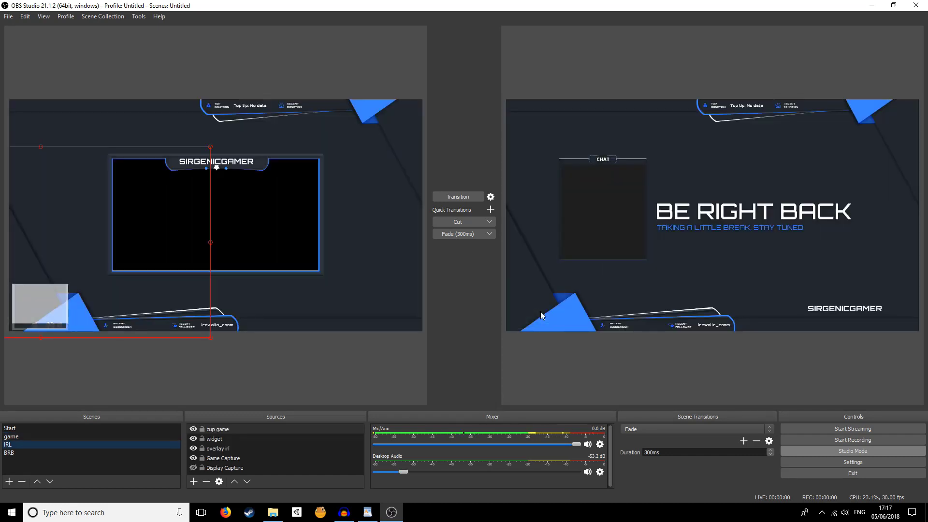
key("t")
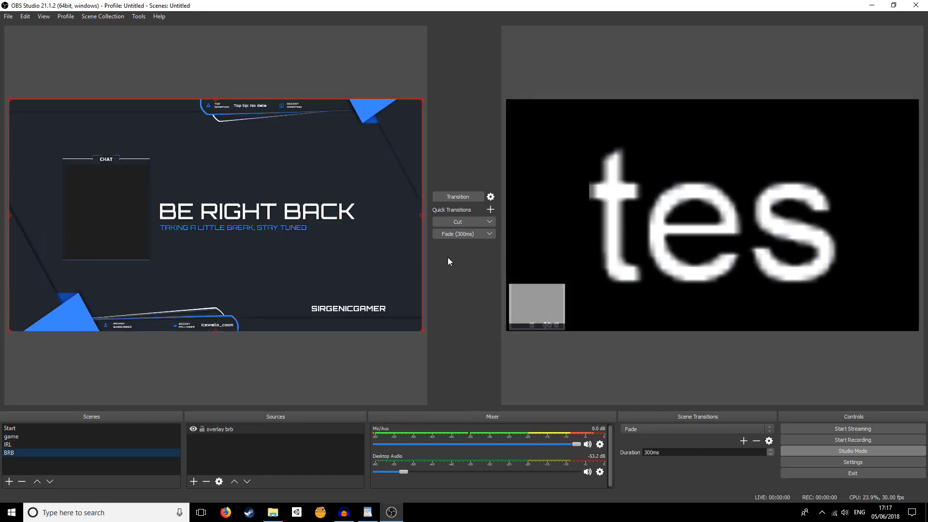
Delete the "test" text source from the game scene and transition the updated scene to the live output.
left_click(8, 444)
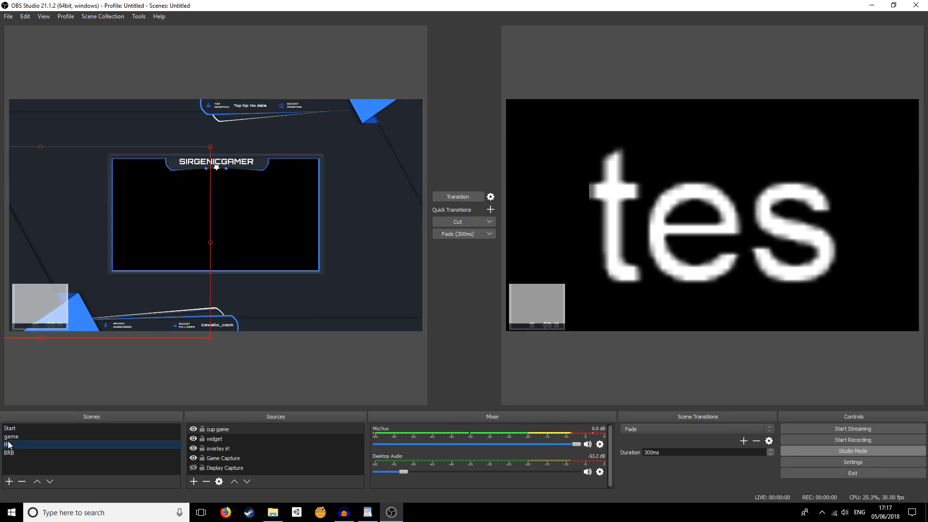
left_click(10, 437)
left_click(145, 254)
left_click(250, 263)
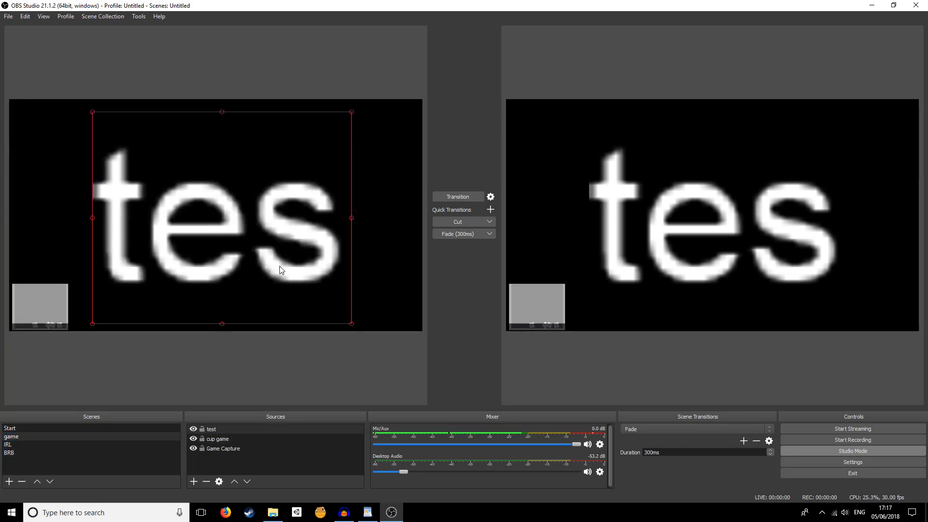
key("Delete")
left_click(475, 267)
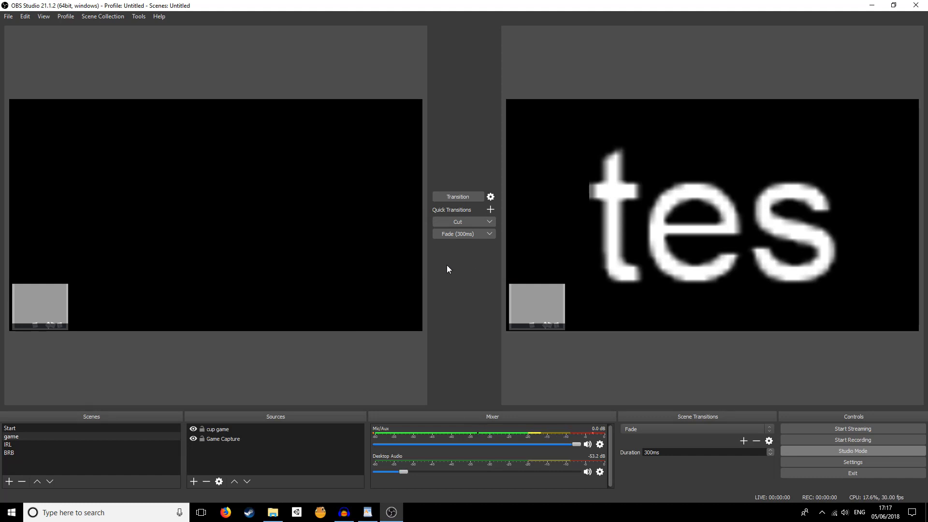
left_click(451, 198)
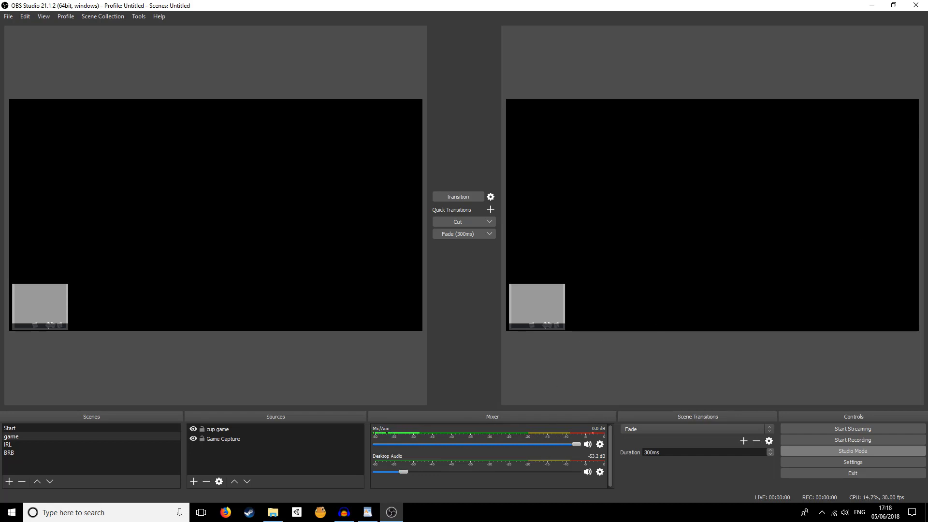
key("alt+Tab")
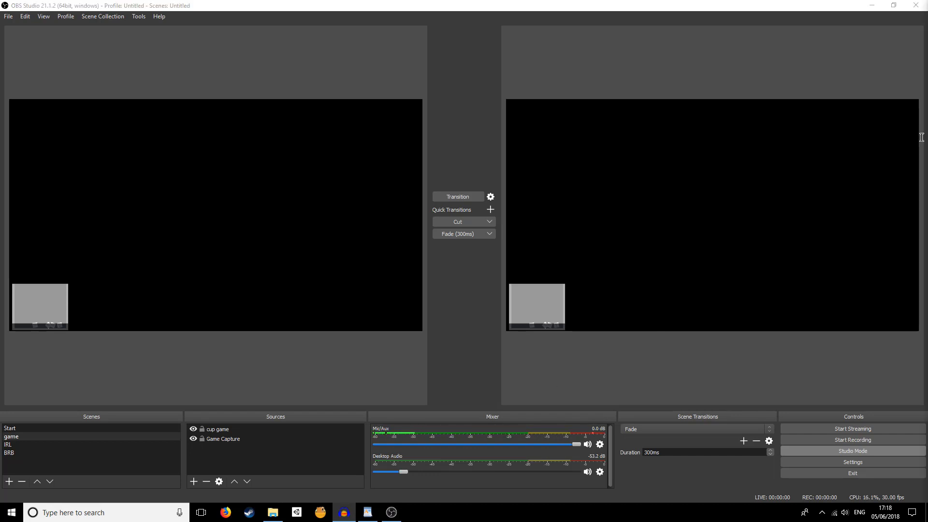